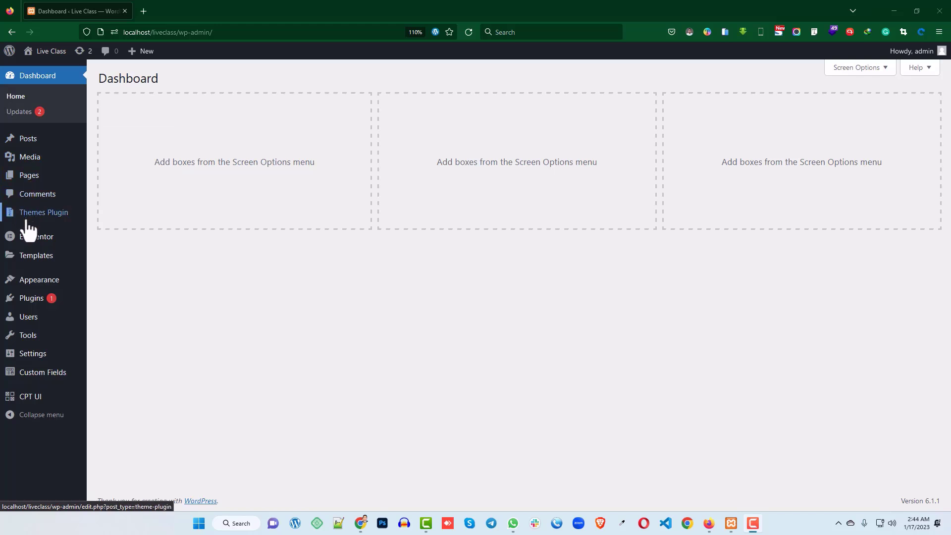
pyautogui.moveTo(22, 214)
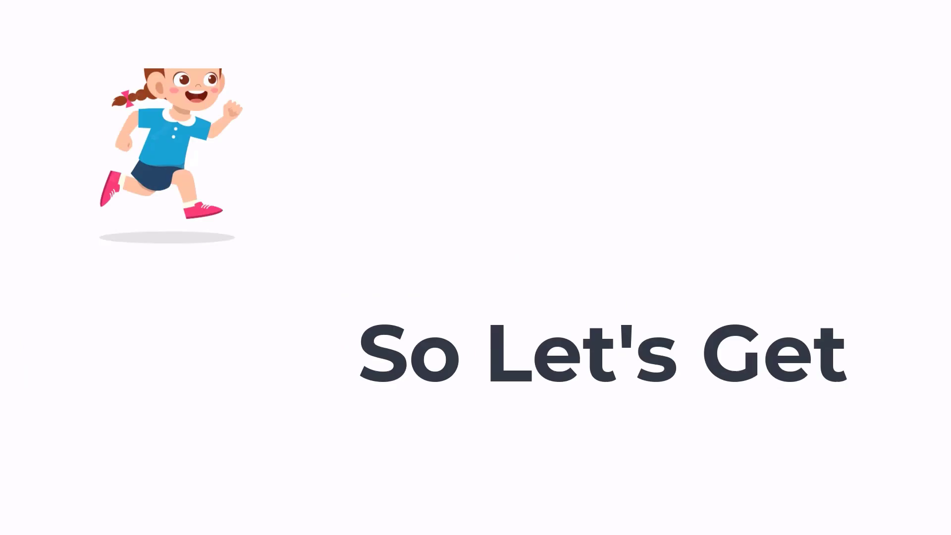
pyautogui.click(272, 261)
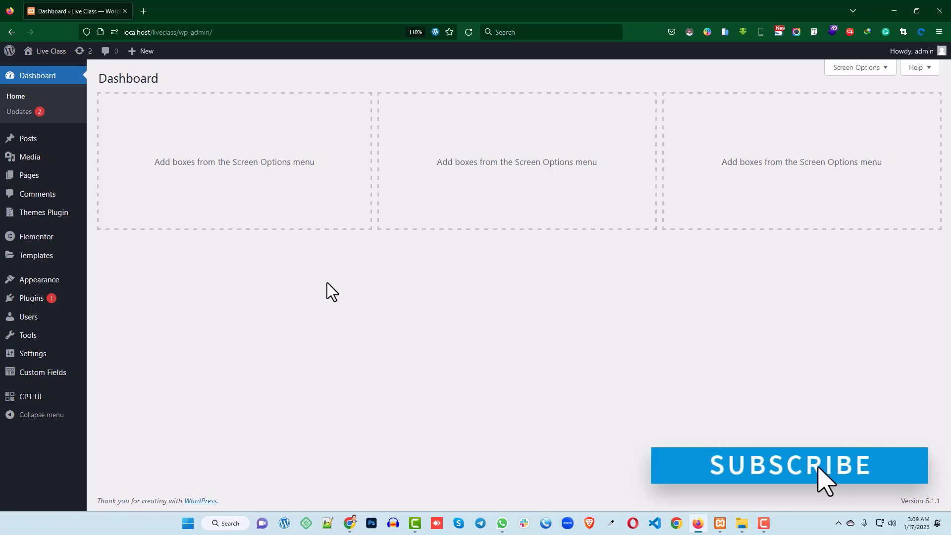
# - Install and activate the Admin Menu Editor plugin, found by searching the plugin directory for "menu Editor"
pyautogui.moveTo(35, 300)
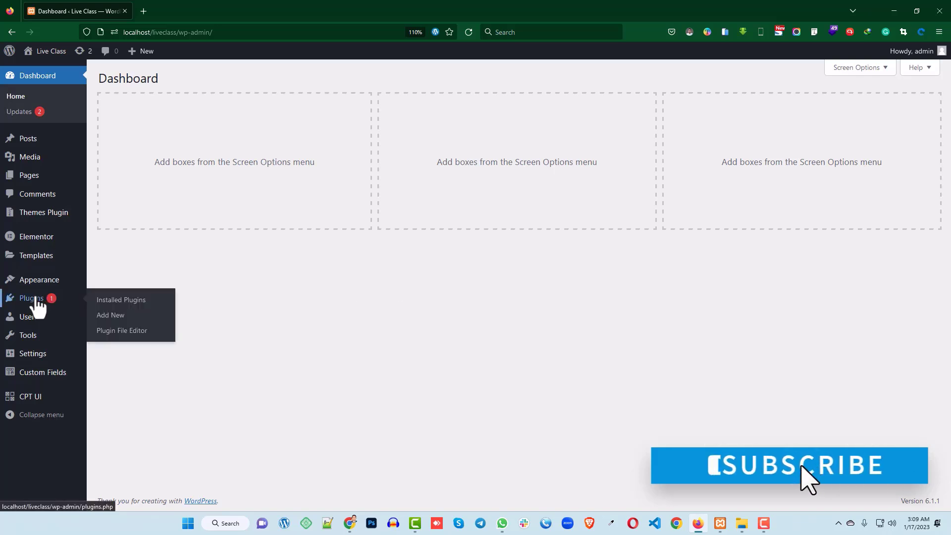
pyautogui.click(110, 317)
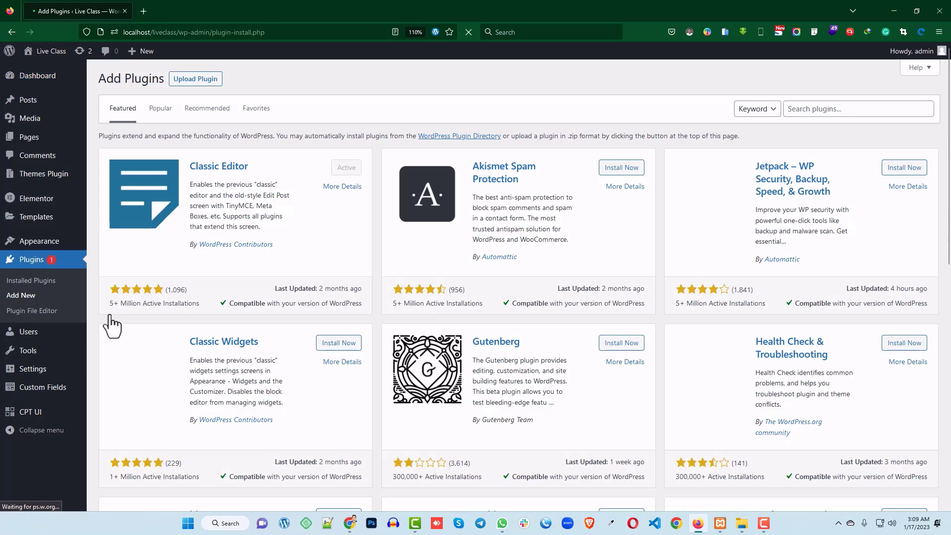
pyautogui.click(808, 109)
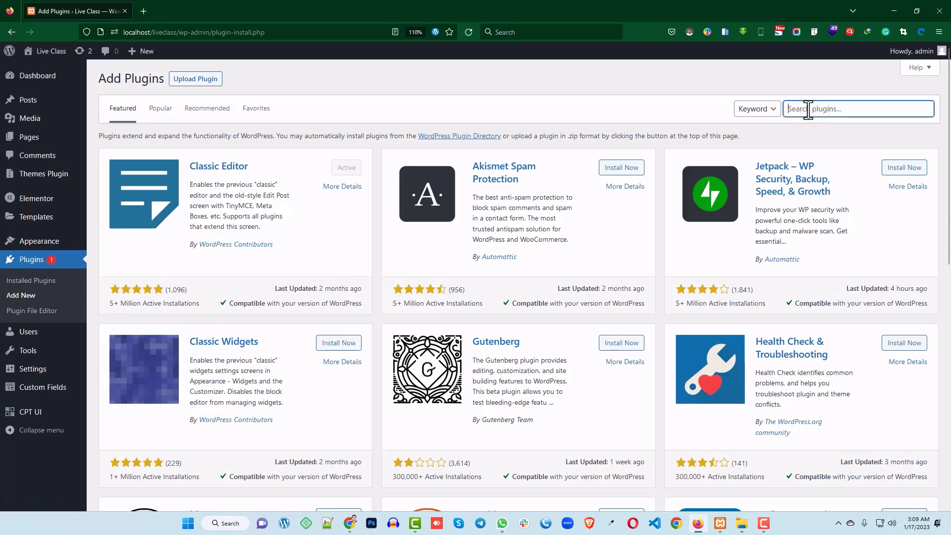
pyautogui.write('menu Editor')
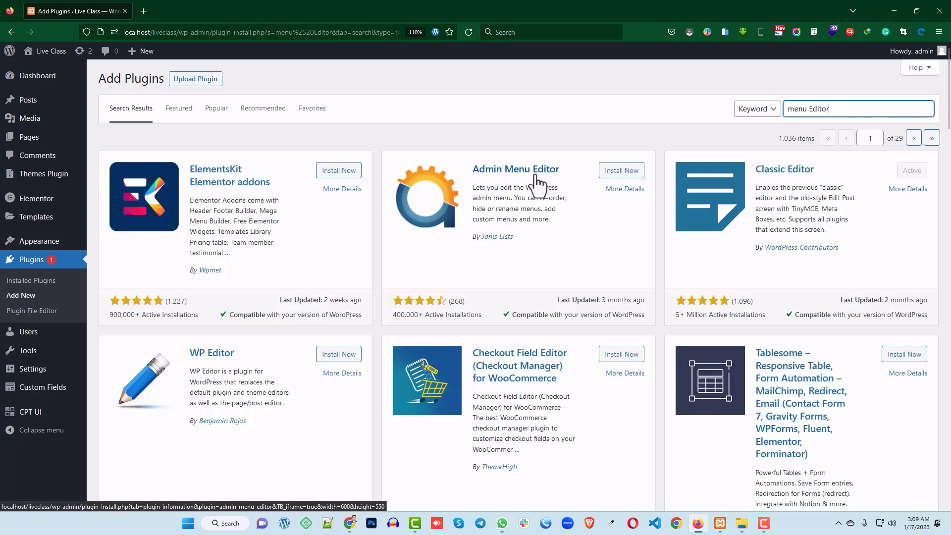
pyautogui.click(619, 174)
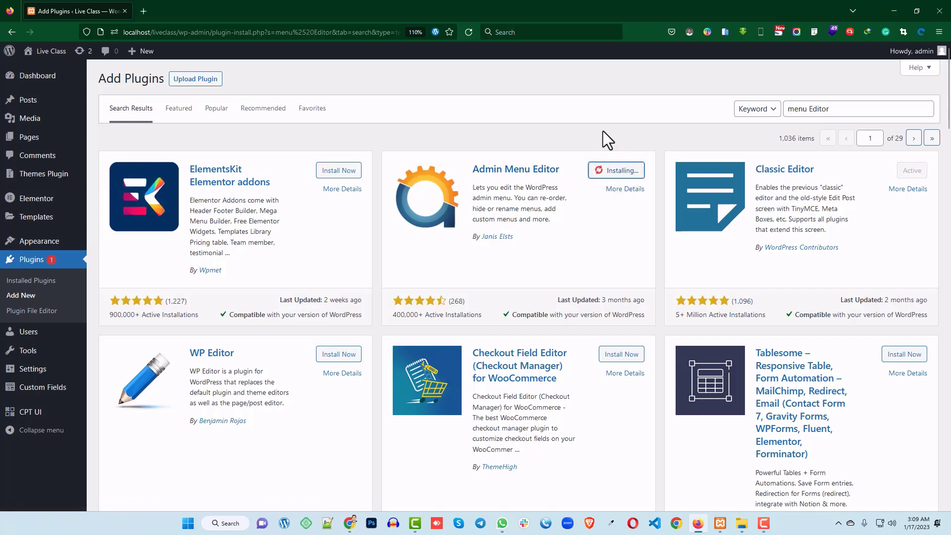
pyautogui.click(628, 172)
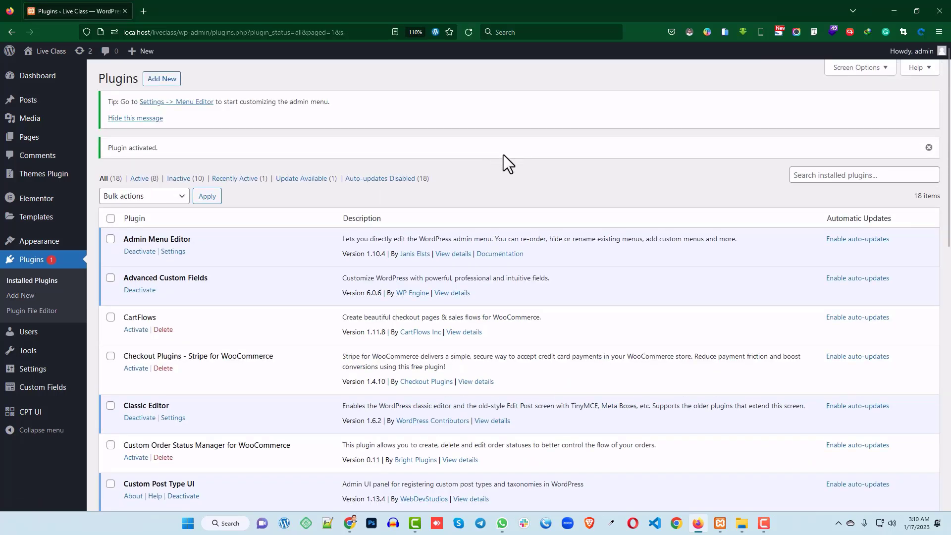
# - Open the Menu Editor page from the WordPress settings
pyautogui.scroll(-2, 293, 249)
pyautogui.scroll(-3, 297, 250)
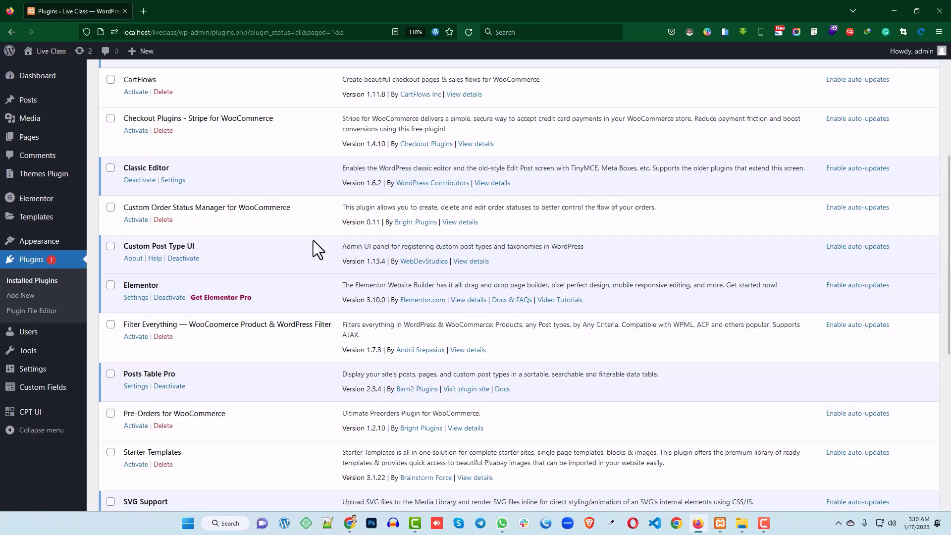
pyautogui.moveTo(28, 355)
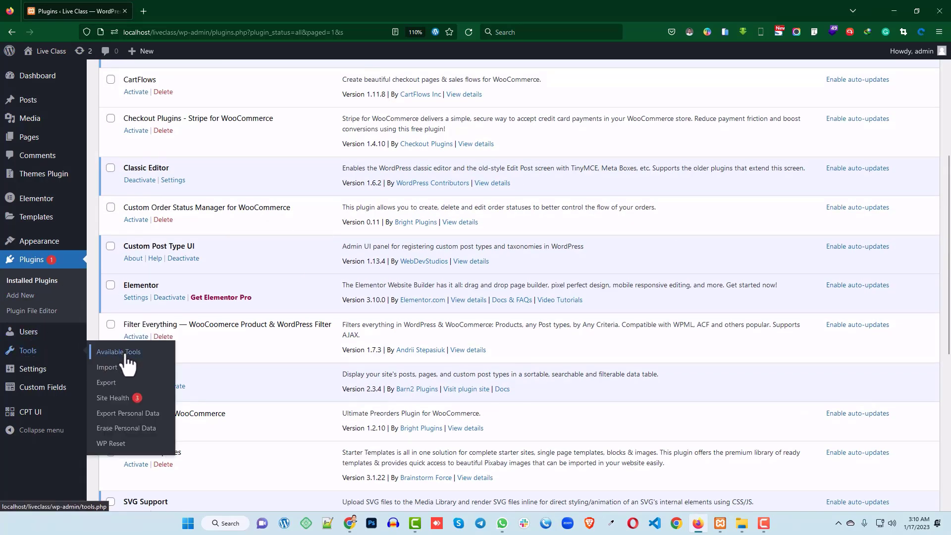
pyautogui.moveTo(40, 369)
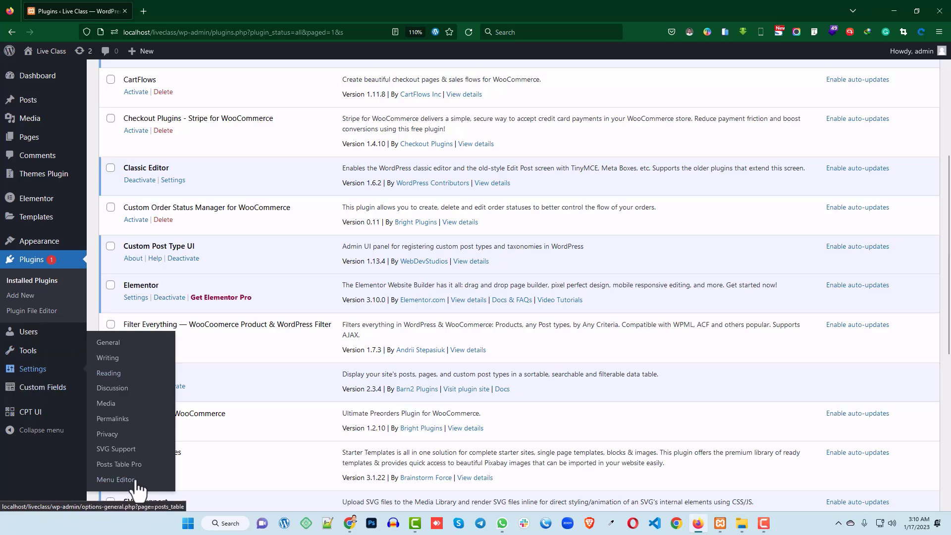
pyautogui.click(120, 481)
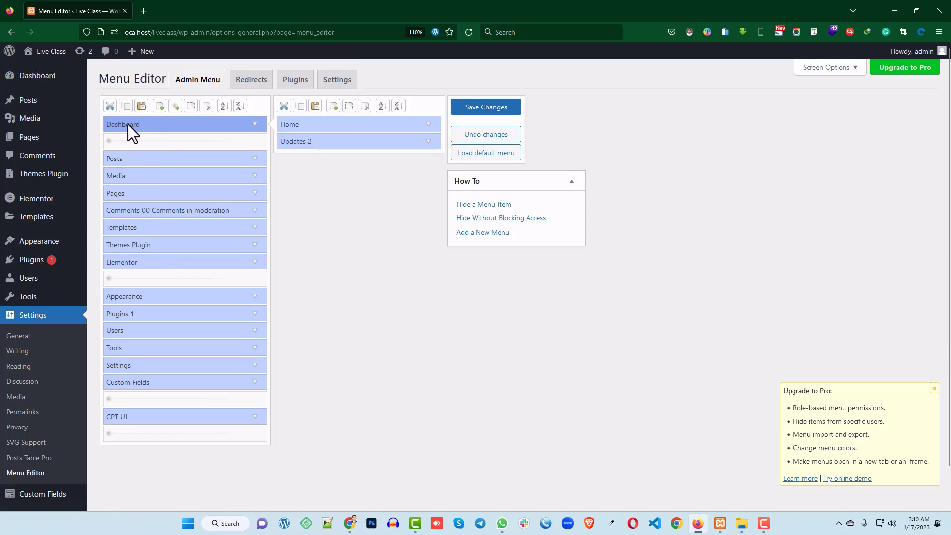
# - Move the Dashboard item directly below Elementor in the admin menu and save the changes
pyautogui.moveTo(125, 123); pyautogui.dragTo(129, 248)
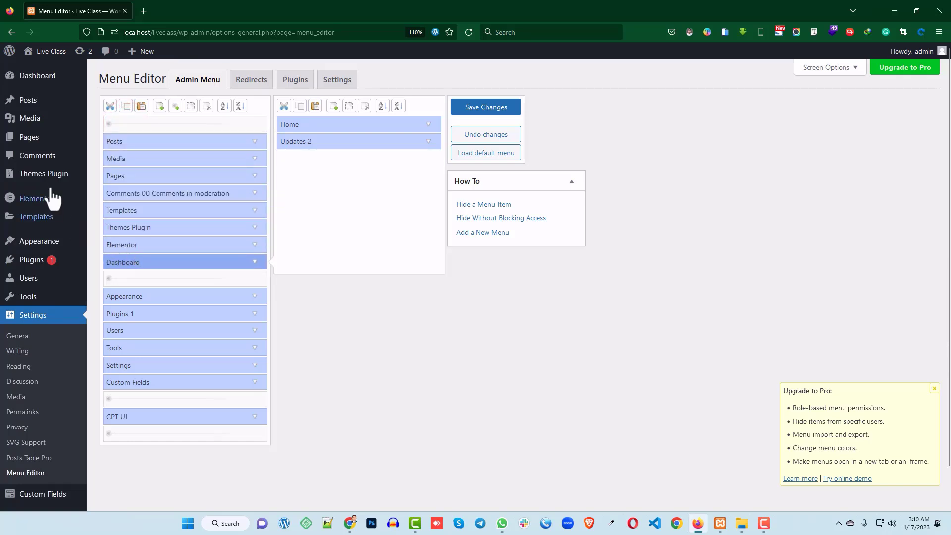
pyautogui.moveTo(38, 80)
pyautogui.click(481, 113)
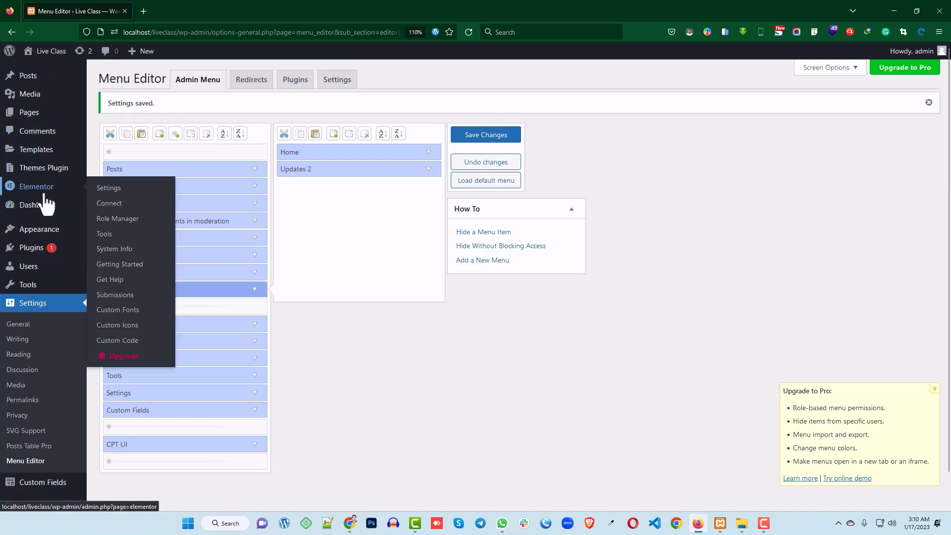
pyautogui.moveTo(40, 211)
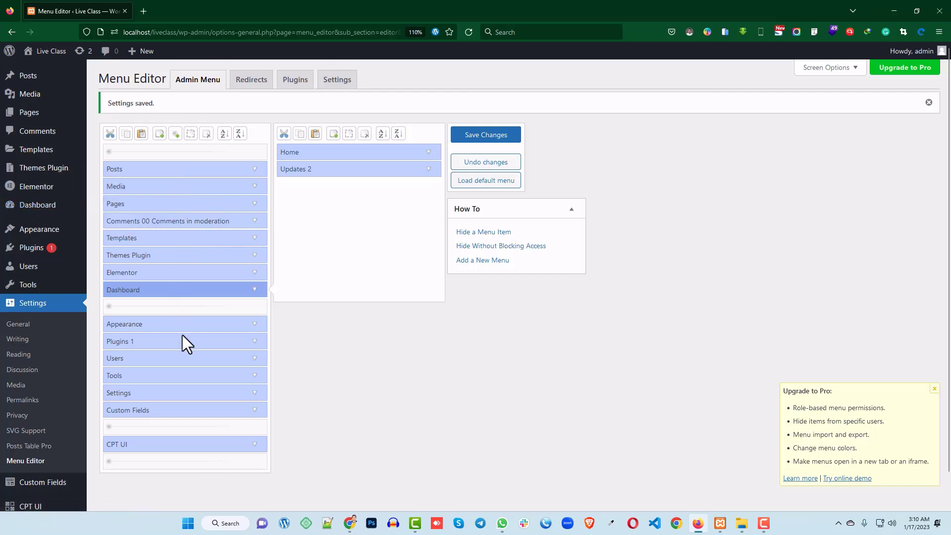
# - Move the Dashboard item back above Posts, rename the Media menu item to Photos, and save the changes
pyautogui.moveTo(125, 296); pyautogui.dragTo(127, 167)
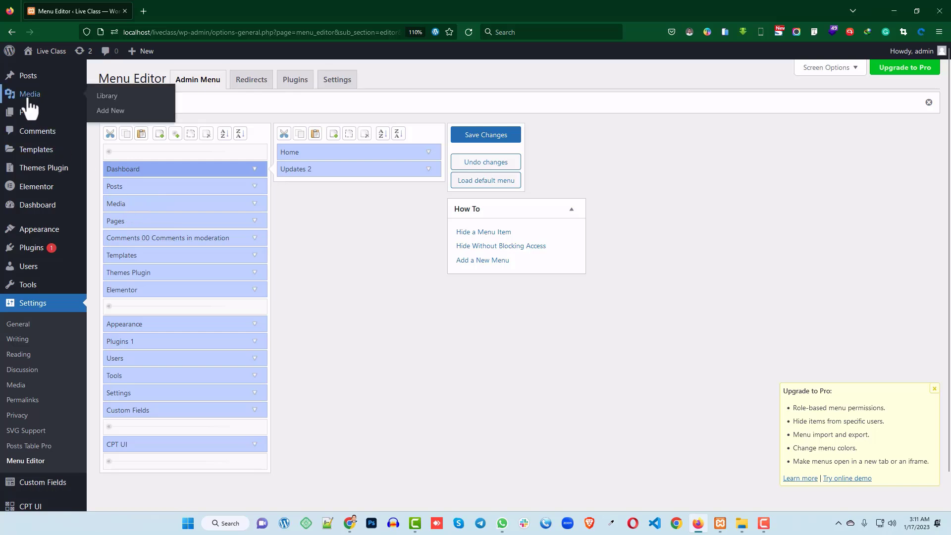
pyautogui.click(254, 203)
pyautogui.moveTo(145, 229); pyautogui.dragTo(100, 232)
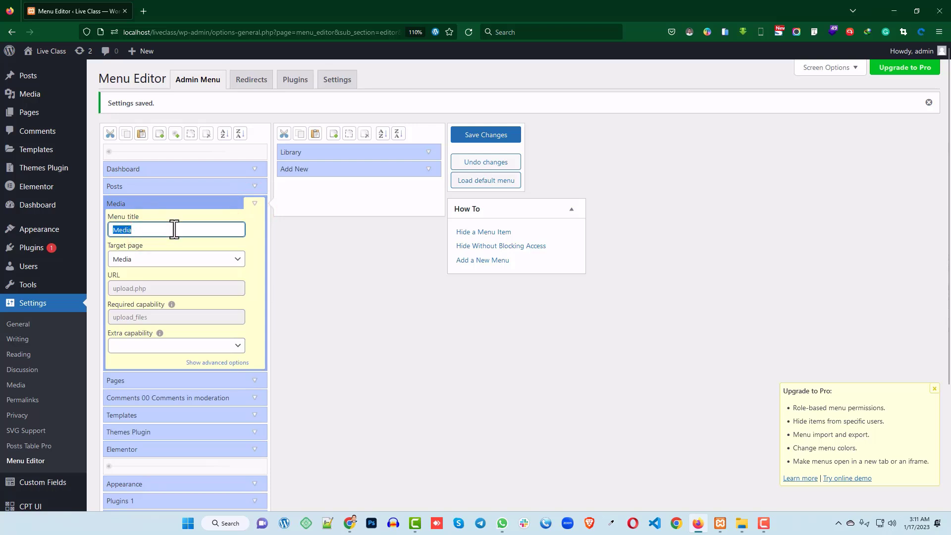
pyautogui.press('BackSpace')
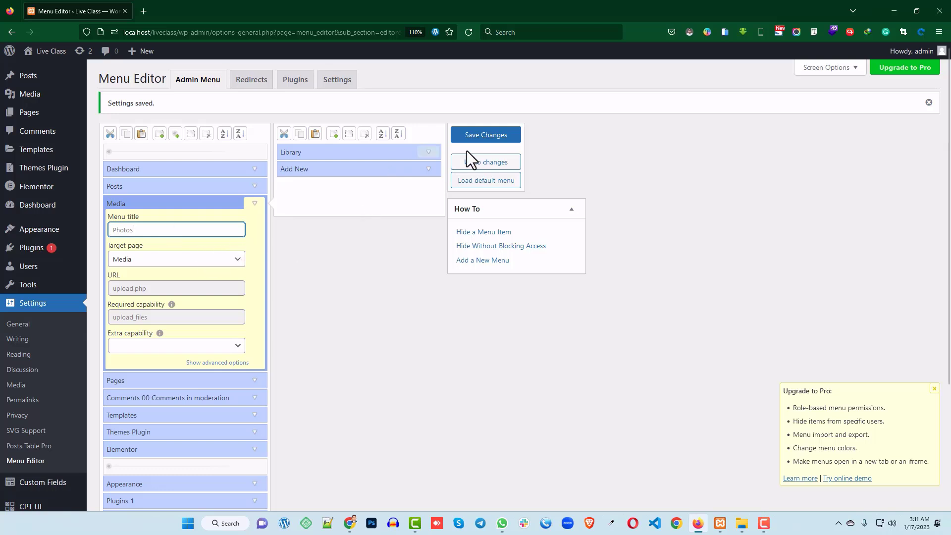
pyautogui.click(494, 138)
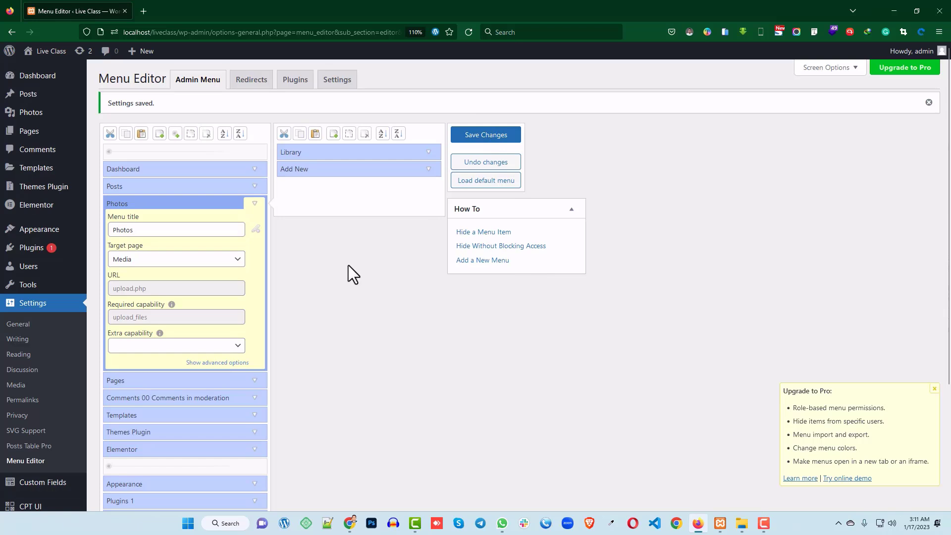
pyautogui.click(253, 203)
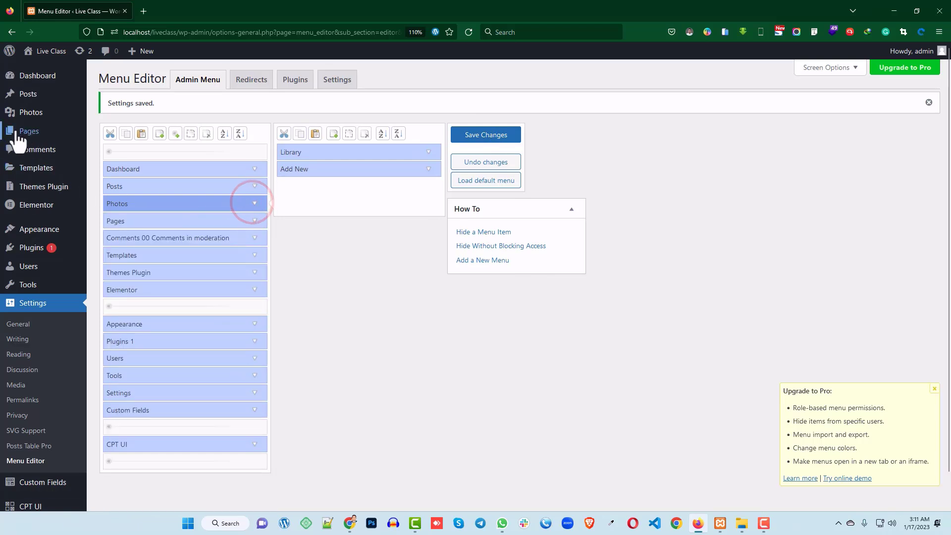
pyautogui.moveTo(24, 115)
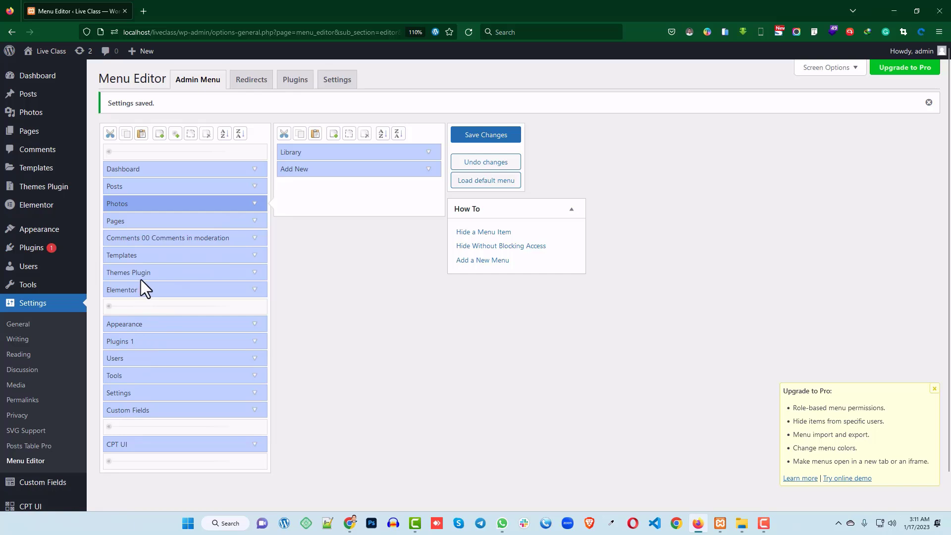
# - Change the menu title of the Photos item back to Media, save, and collapse the item
pyautogui.click(253, 203)
pyautogui.click(140, 228)
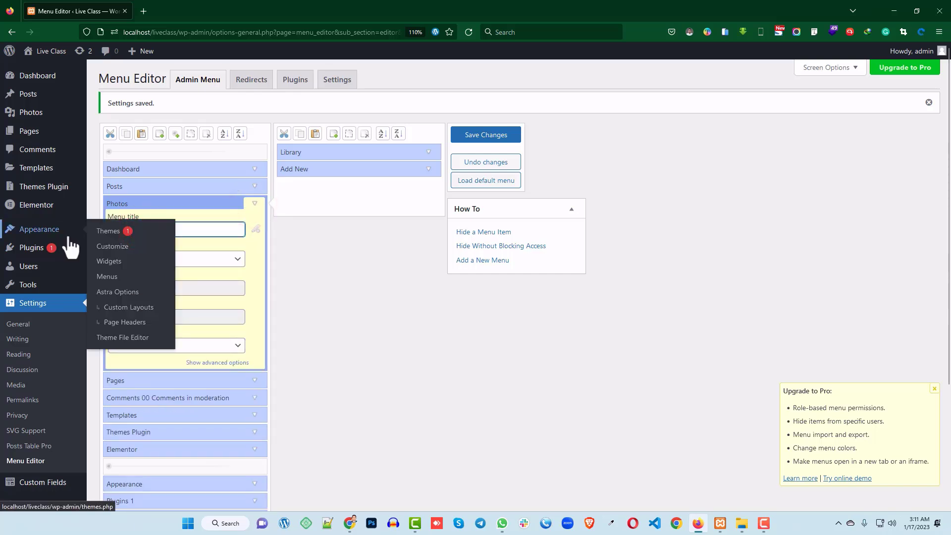
pyautogui.click(400, 247)
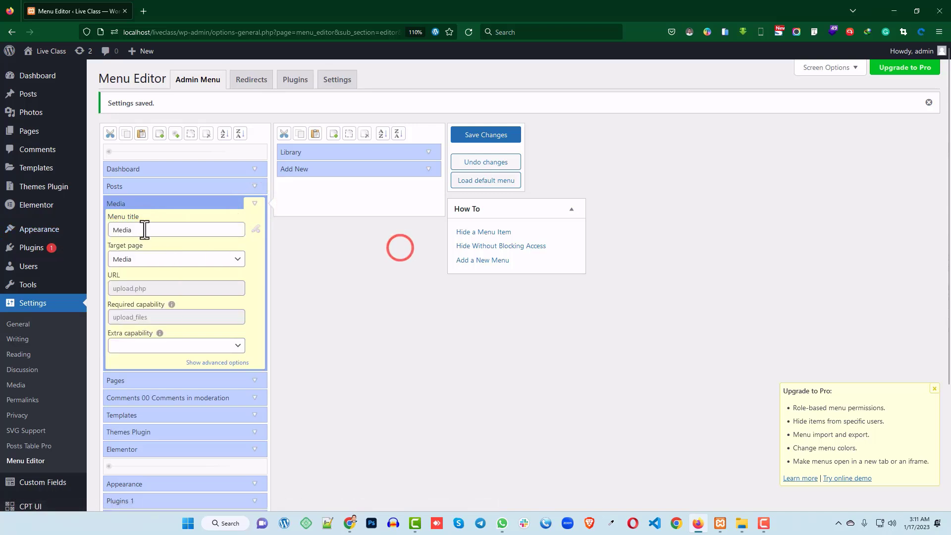
pyautogui.click(485, 135)
pyautogui.click(251, 203)
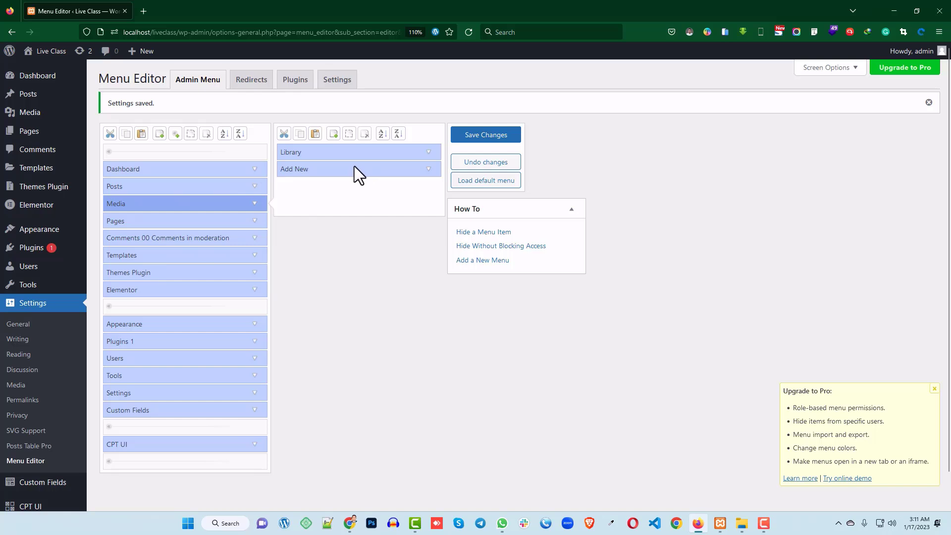
# - Reorder the Posts submenu so Add New comes before All Posts, and save the changes
pyautogui.click(139, 168)
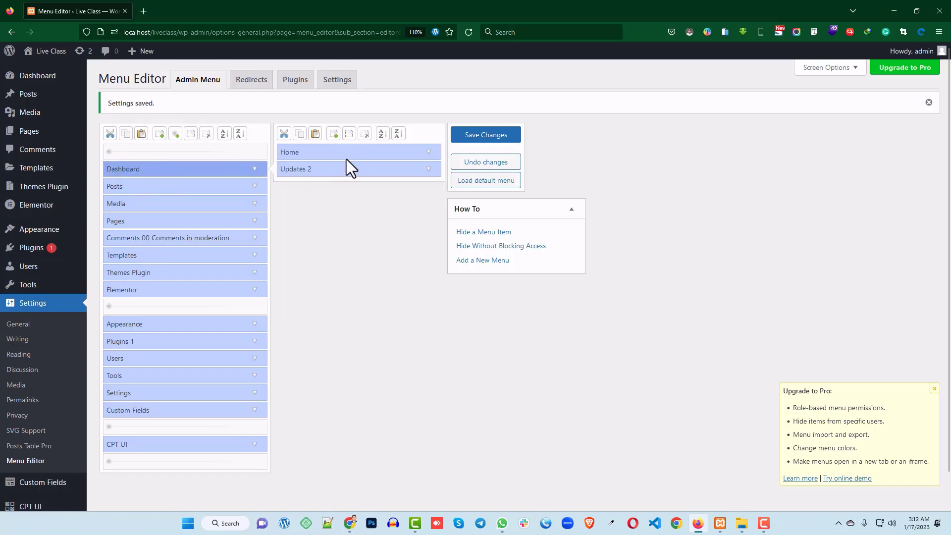
pyautogui.click(255, 186)
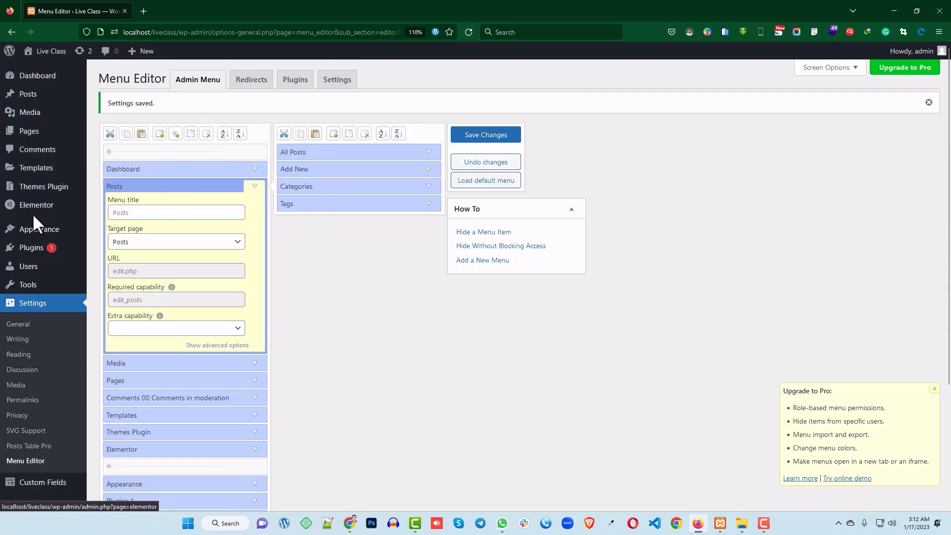
pyautogui.moveTo(77, 96)
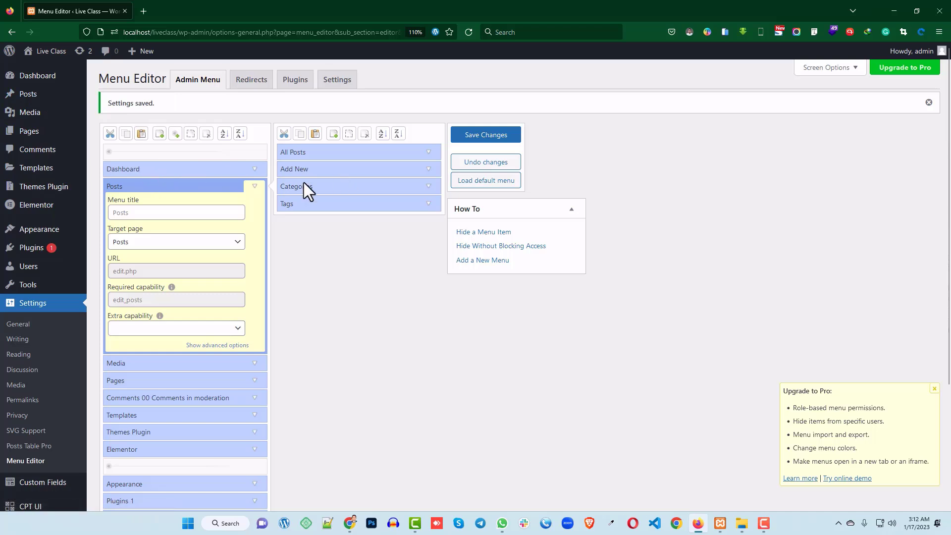
pyautogui.click(253, 186)
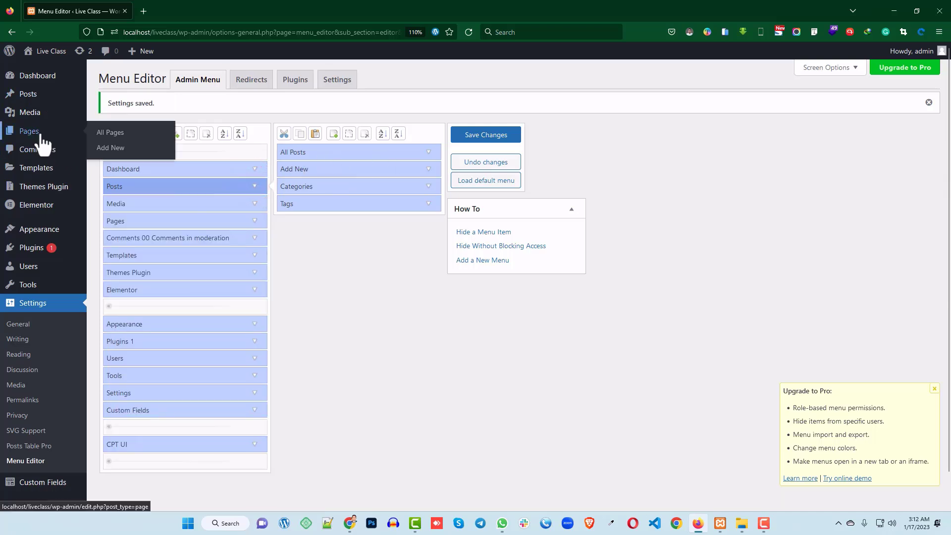
pyautogui.moveTo(329, 170); pyautogui.dragTo(325, 149)
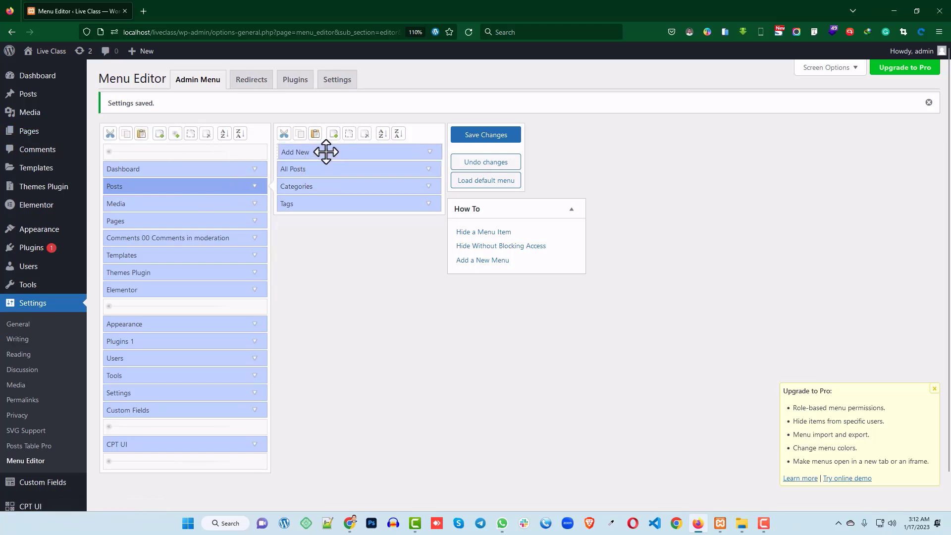
pyautogui.click(476, 137)
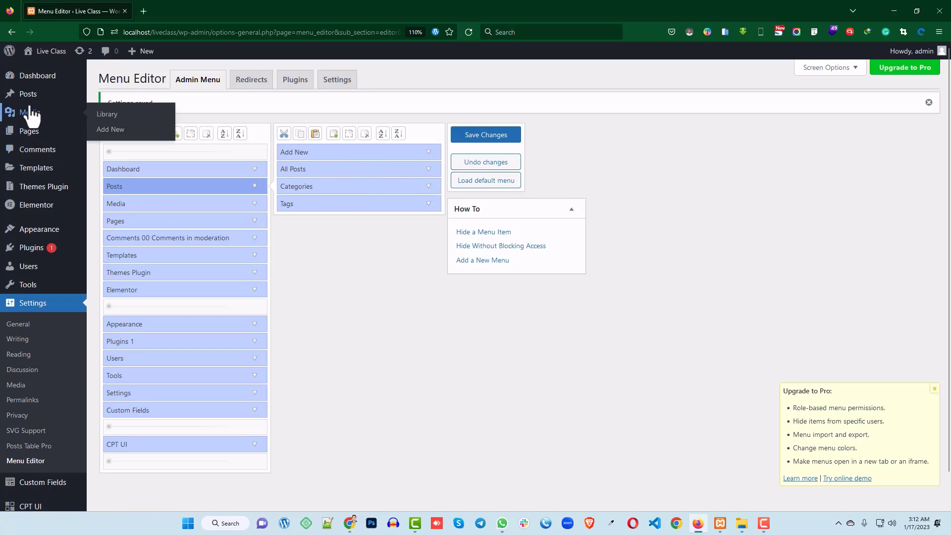
pyautogui.moveTo(23, 95)
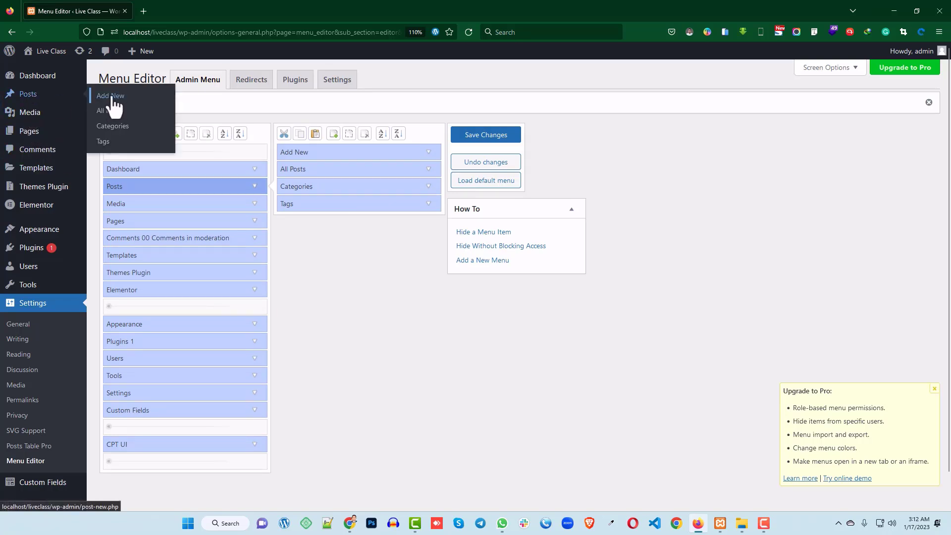
# - Move Add New back below All Posts in the Posts submenu, and show the Settings item's submenu entries
pyautogui.moveTo(328, 146); pyautogui.dragTo(322, 171)
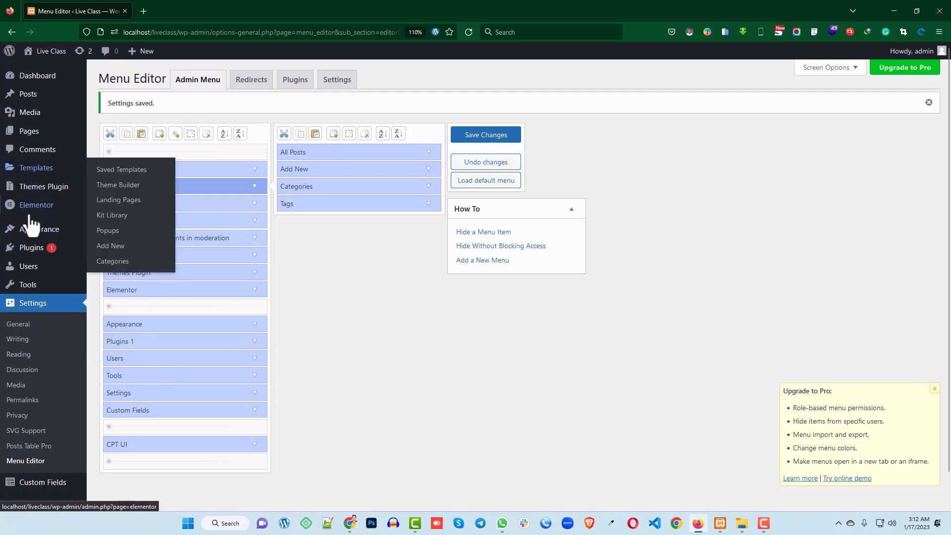
pyautogui.moveTo(18, 240)
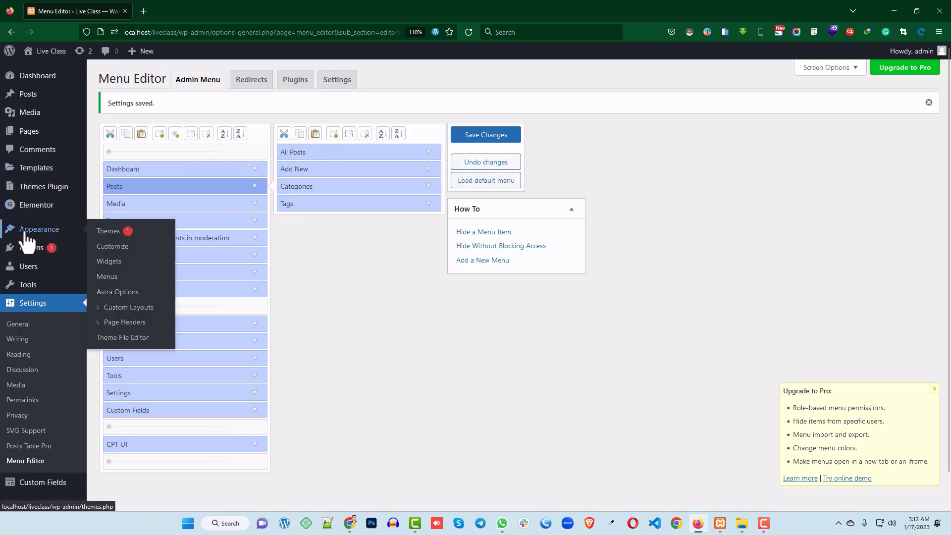
pyautogui.scroll(-2, 29, 240)
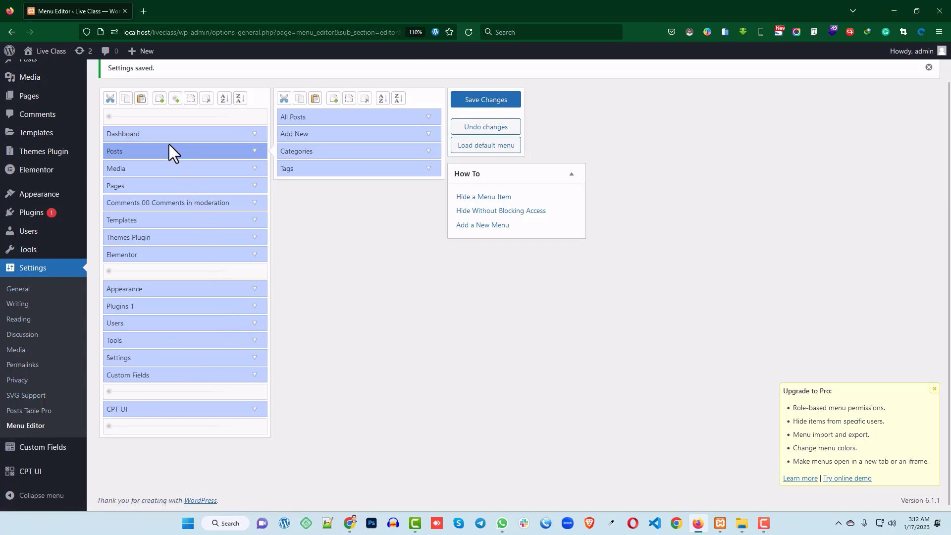
pyautogui.click(142, 359)
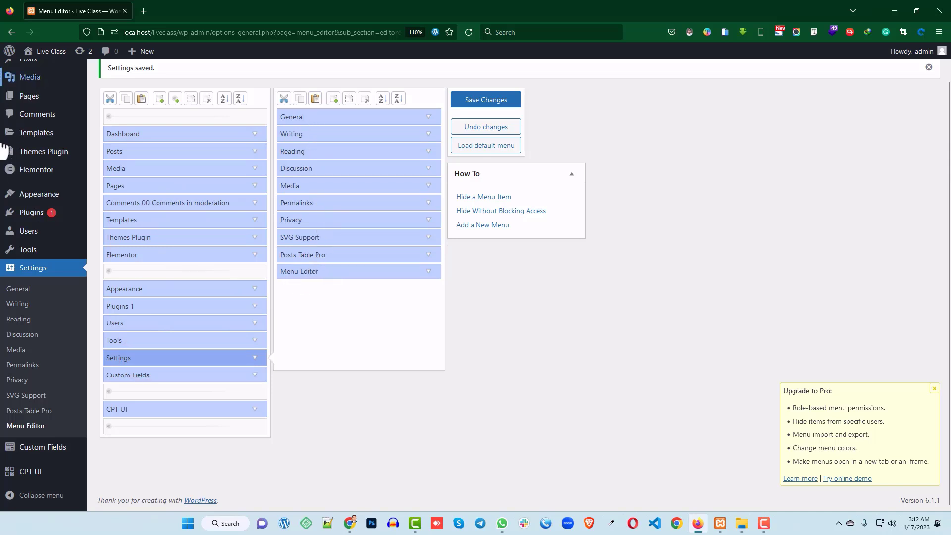
# - Move Menu Editor from the Settings submenu to the top level below Settings, save, and check the Settings and Menu Editor entries in the dashboard menu
pyautogui.click(347, 273)
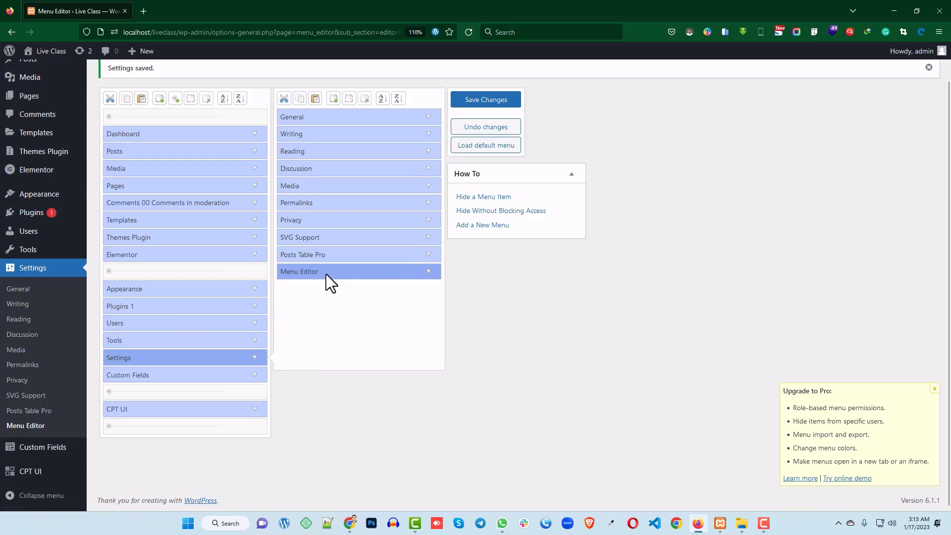
pyautogui.click(284, 98)
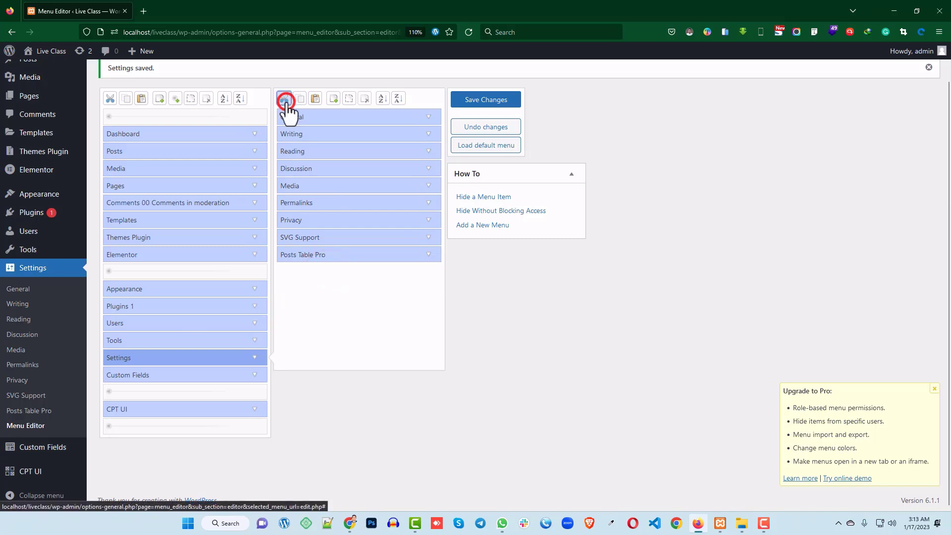
pyautogui.click(142, 99)
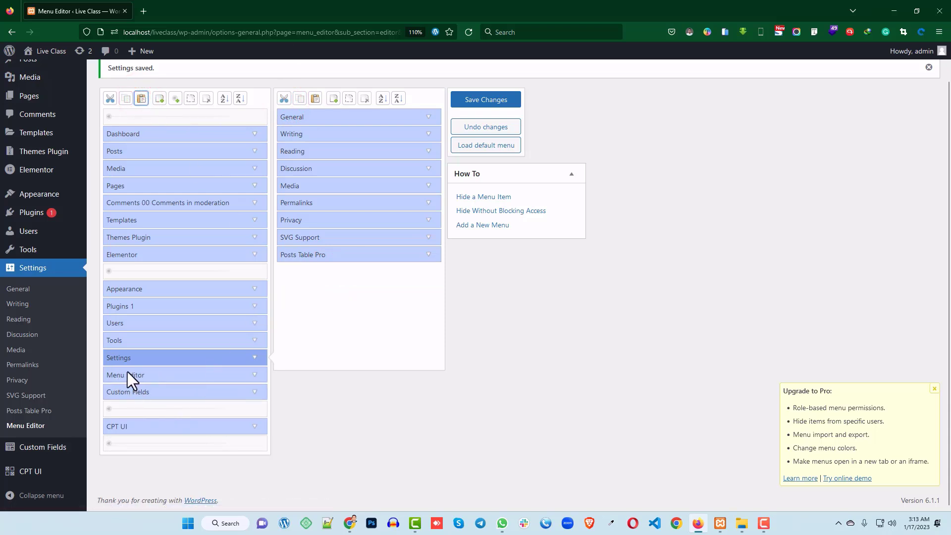
pyautogui.click(486, 101)
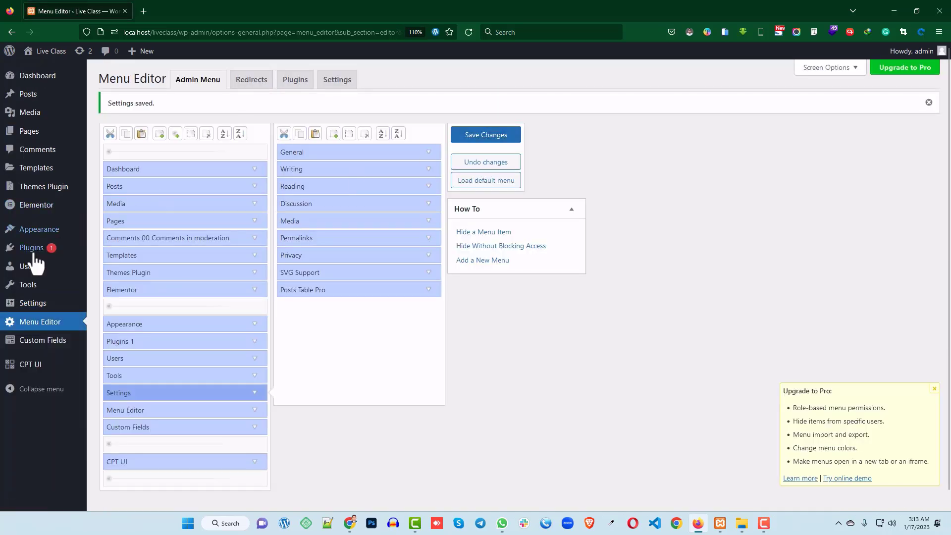
pyautogui.click(42, 308)
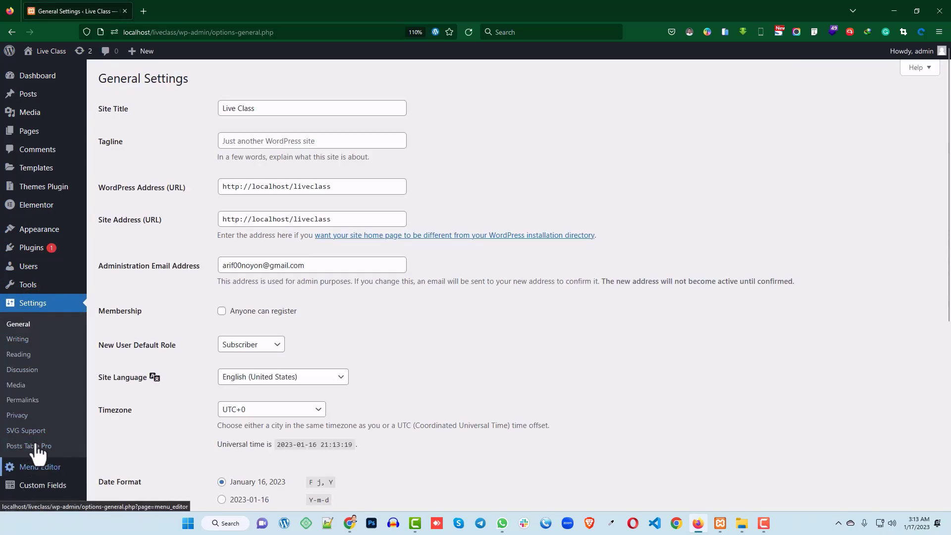
pyautogui.click(45, 467)
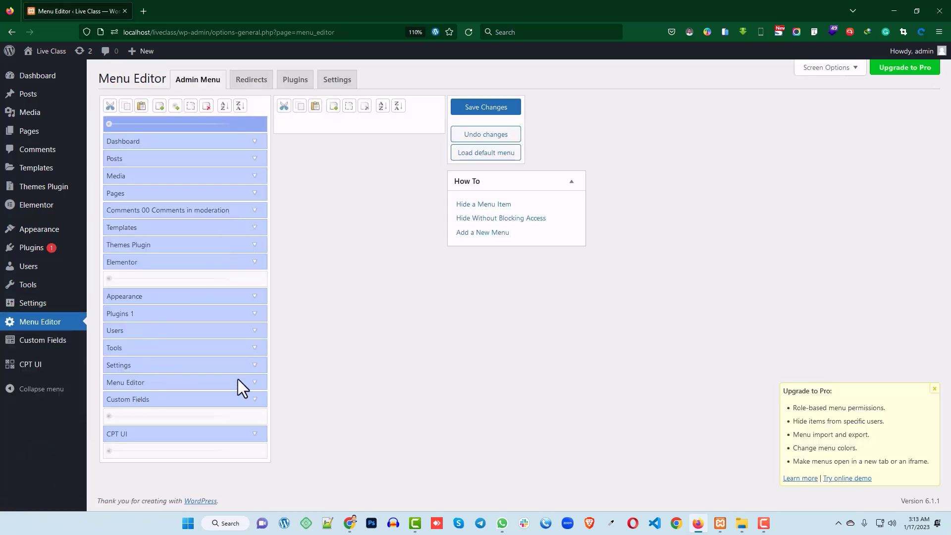
# - Change the Menu Editor item's icon to the wrench dashicon (dashicons-admin-tools) in its advanced options, and save the changes
pyautogui.click(254, 382)
pyautogui.scroll(-3, 210, 284)
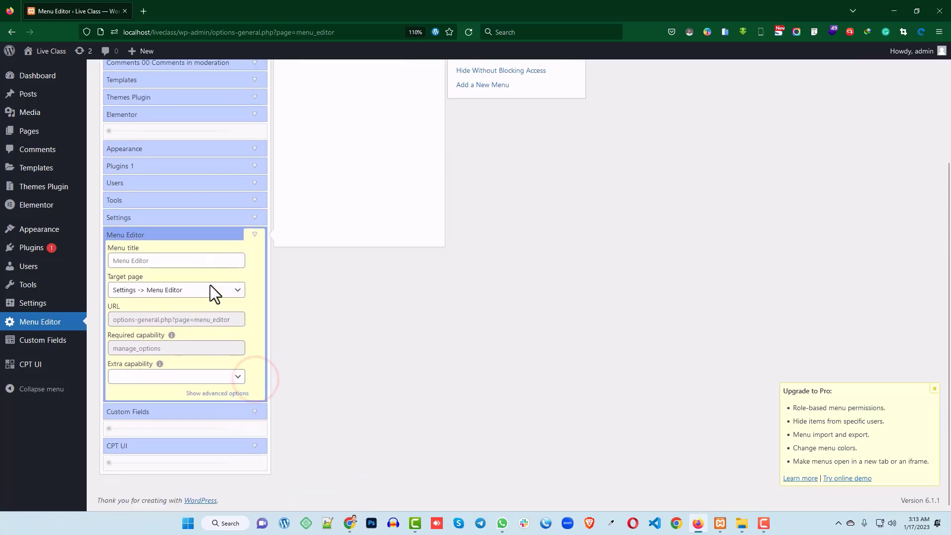
pyautogui.click(225, 394)
pyautogui.scroll(-3, 238, 337)
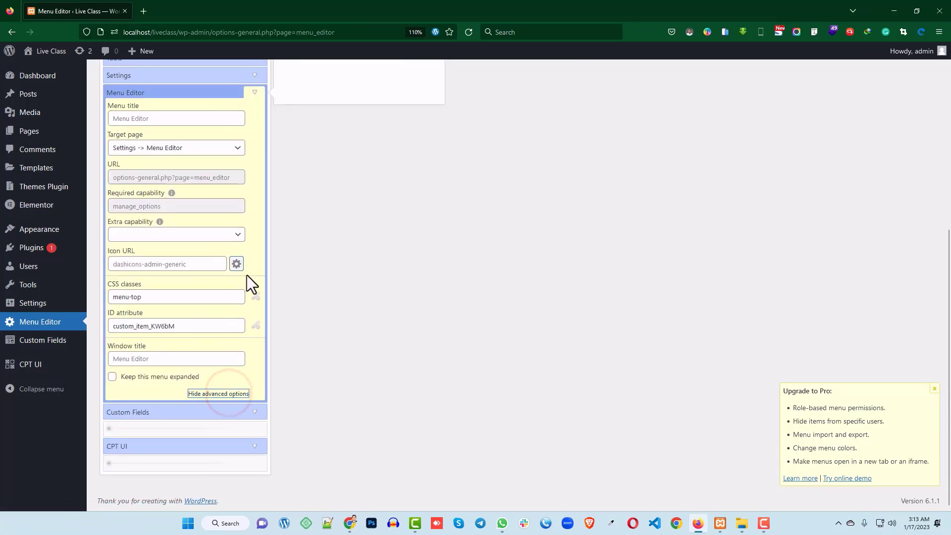
pyautogui.click(237, 264)
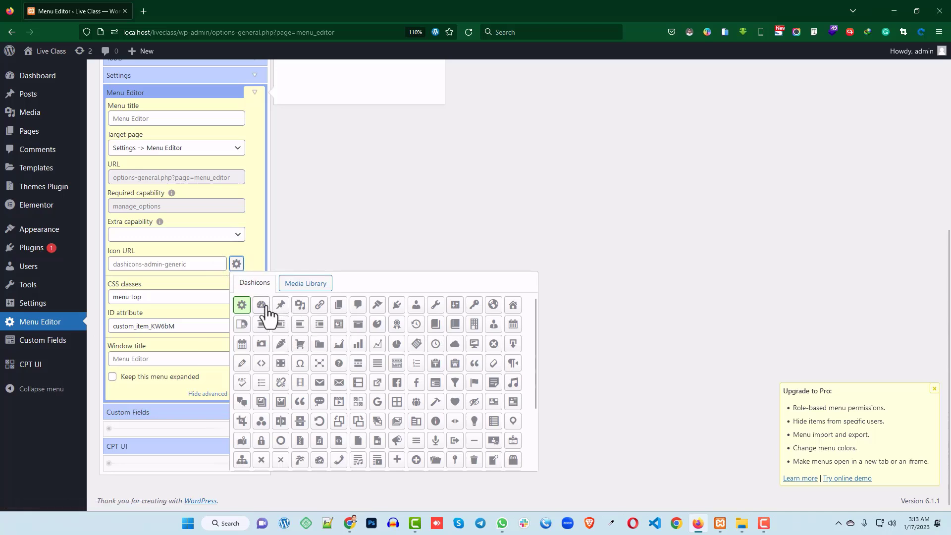
pyautogui.click(441, 304)
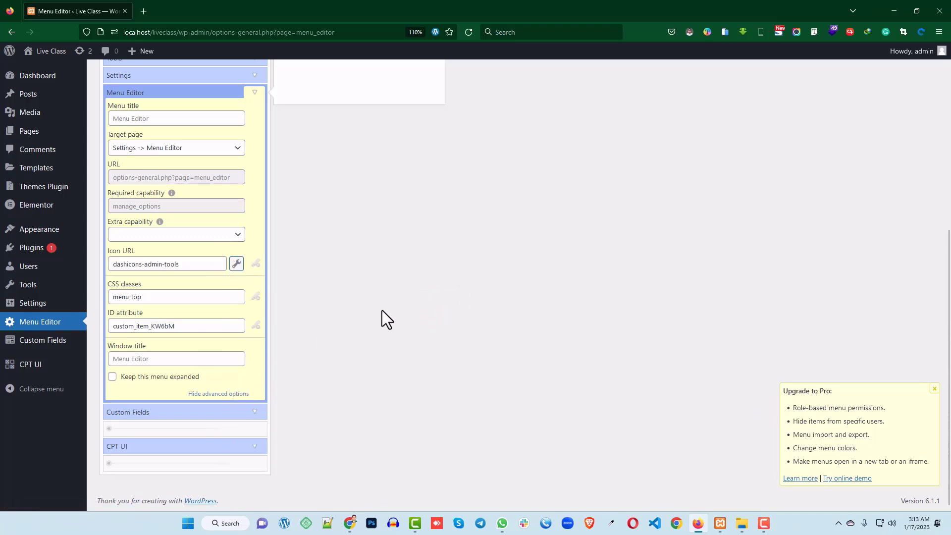
pyautogui.scroll(6, 382, 311)
pyautogui.click(494, 108)
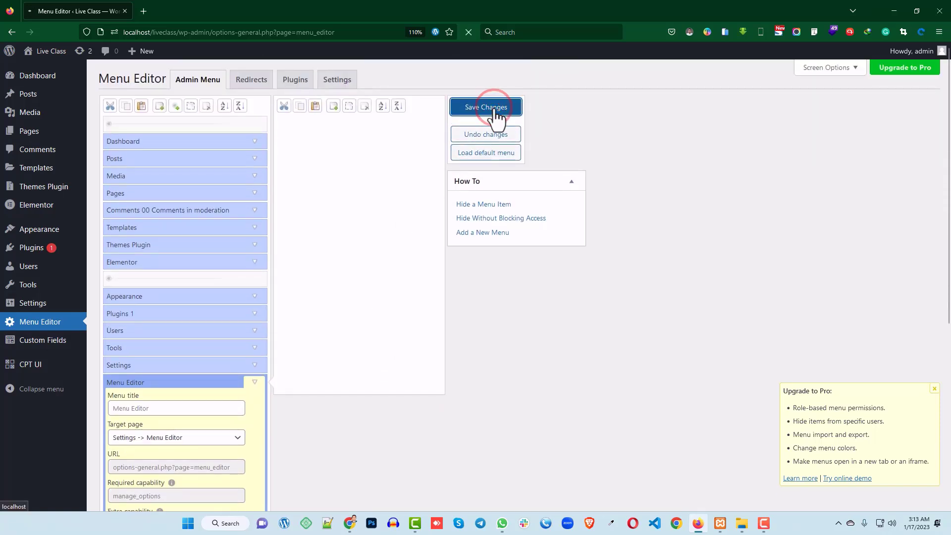